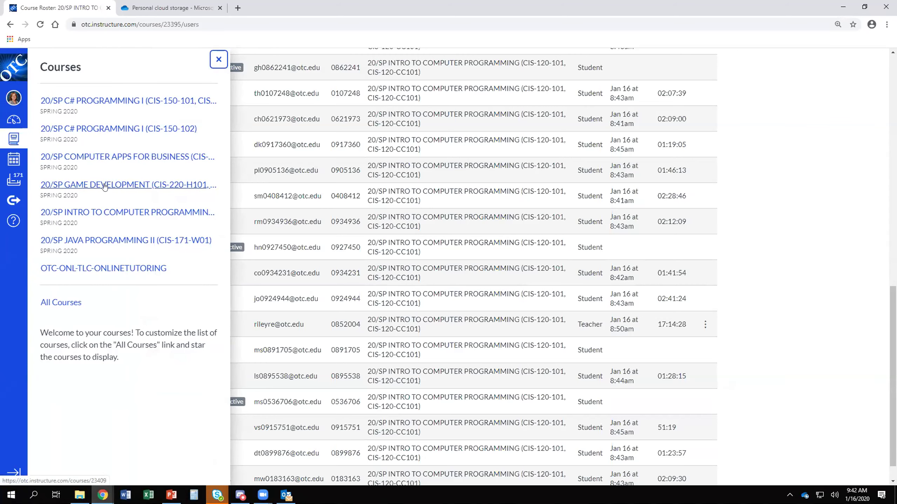
- Open the "Week01 Lab: Re-order the Pseudocode" assignment from the modules of the 20/SP Intro to Computer Programming course
left_click(114, 214)
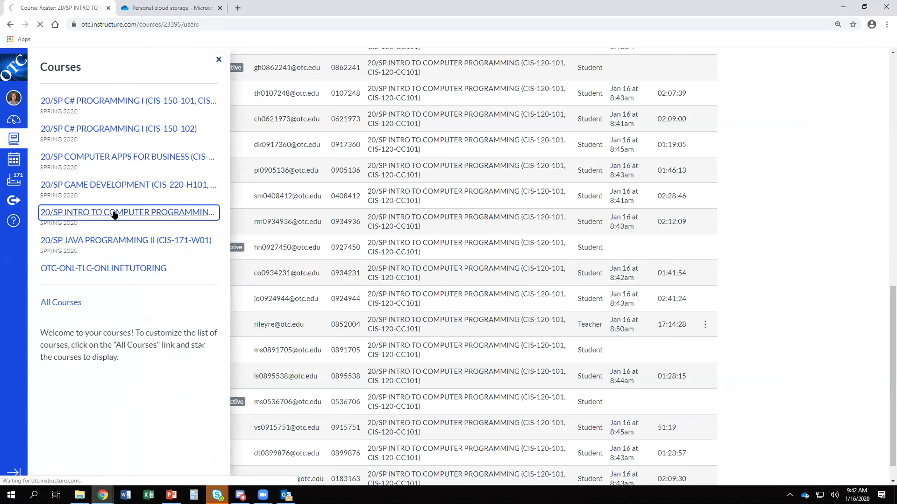
left_click(62, 177)
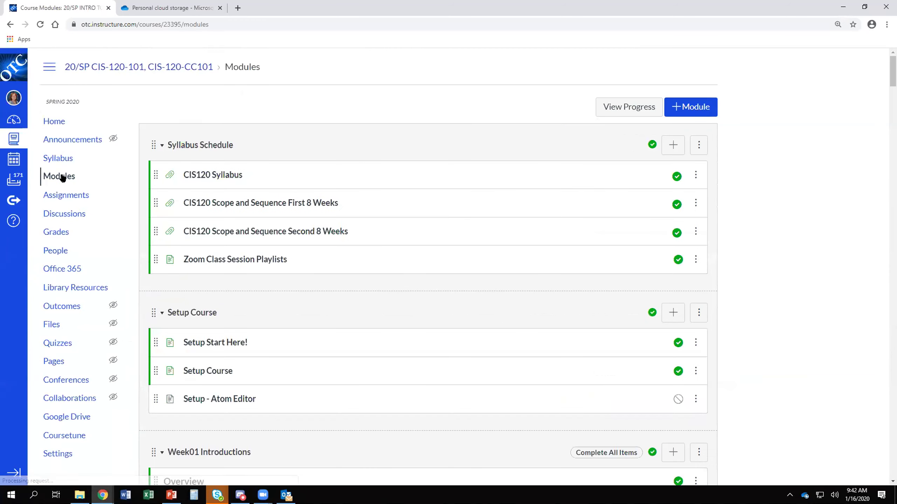
scroll(282, 228, "down", 15)
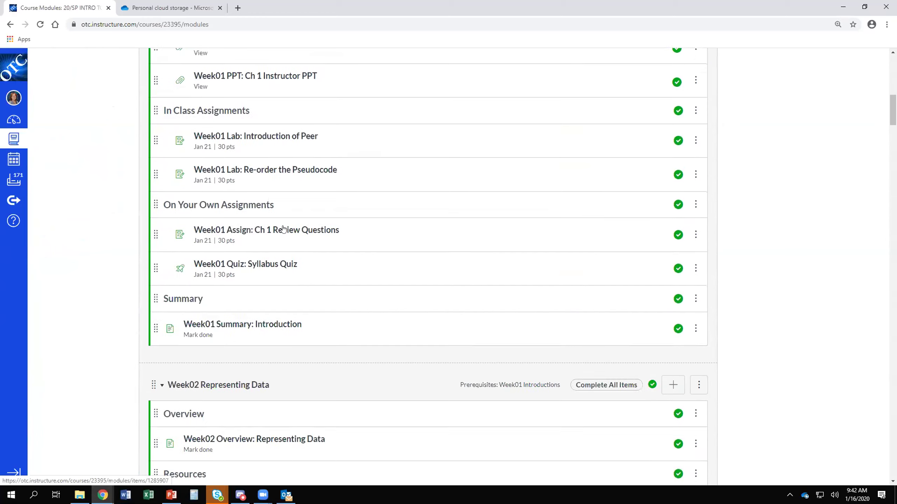
scroll(304, 272, "up", 1)
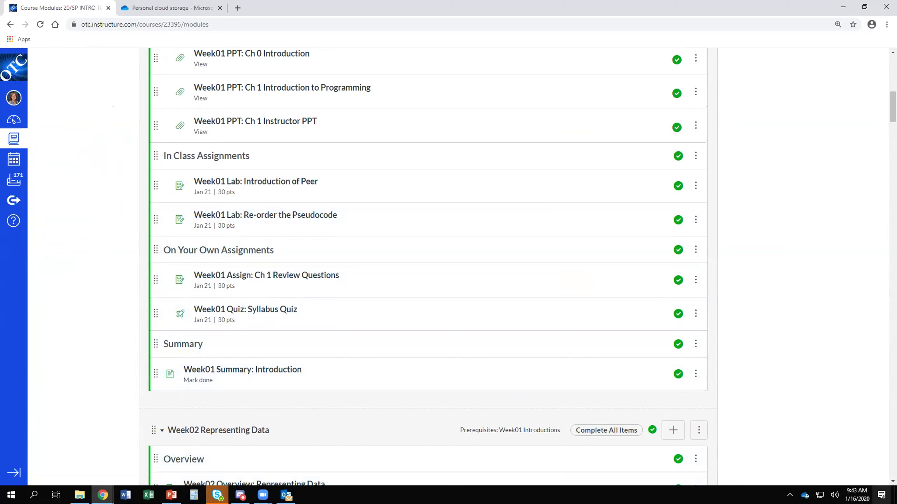
mouse_move(855, 494)
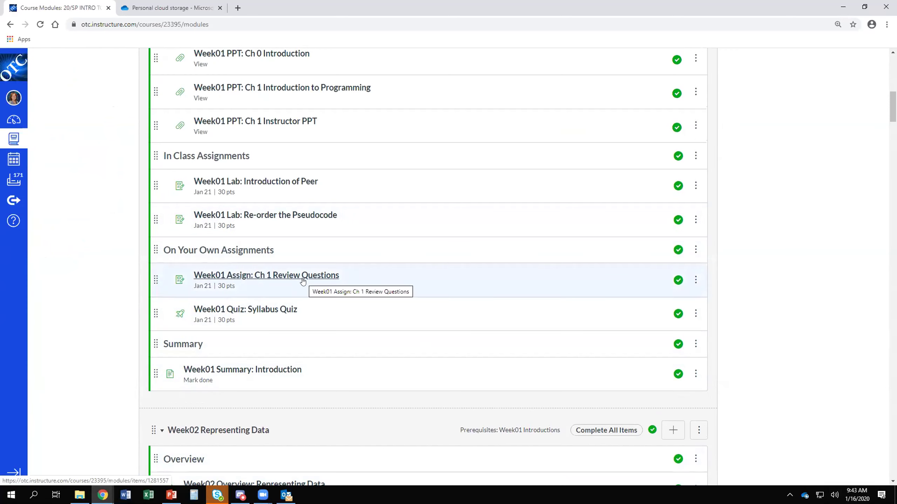
left_click(280, 215)
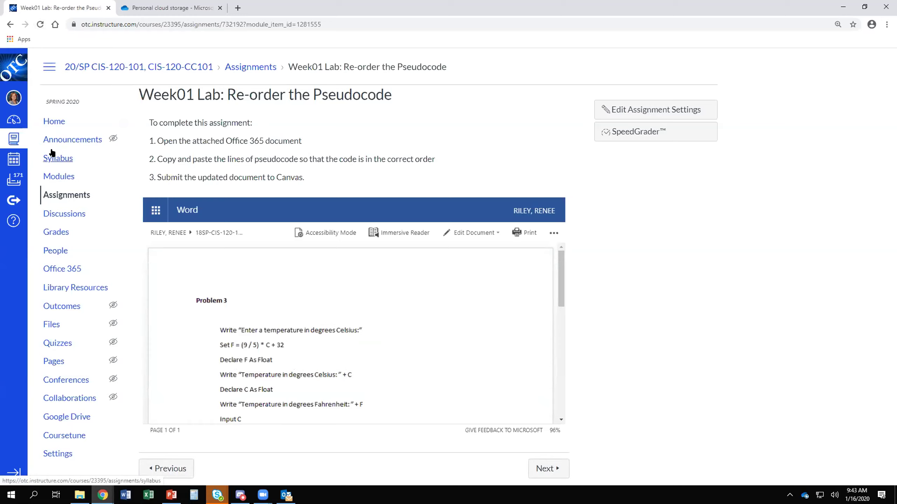
- Return to the course modules, reopen the Week01 pseudocode lab and look over its embedded Word document
left_click(52, 179)
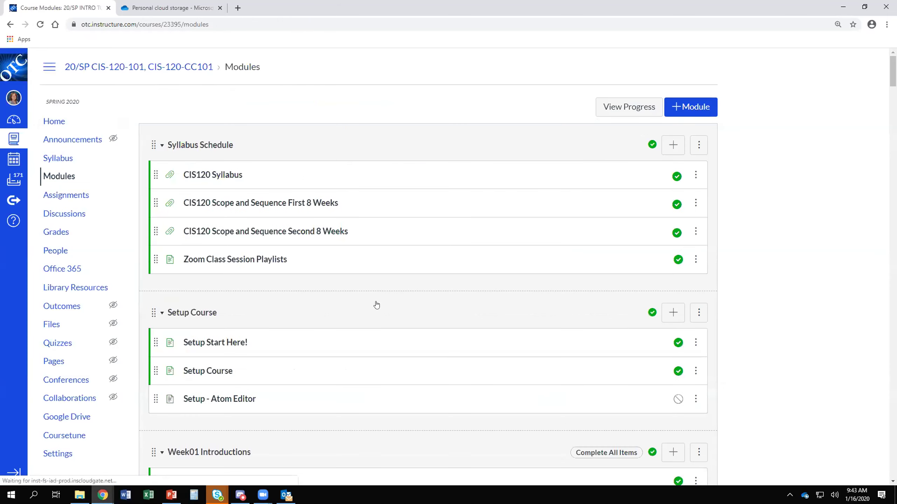
scroll(376, 305, "down", 8)
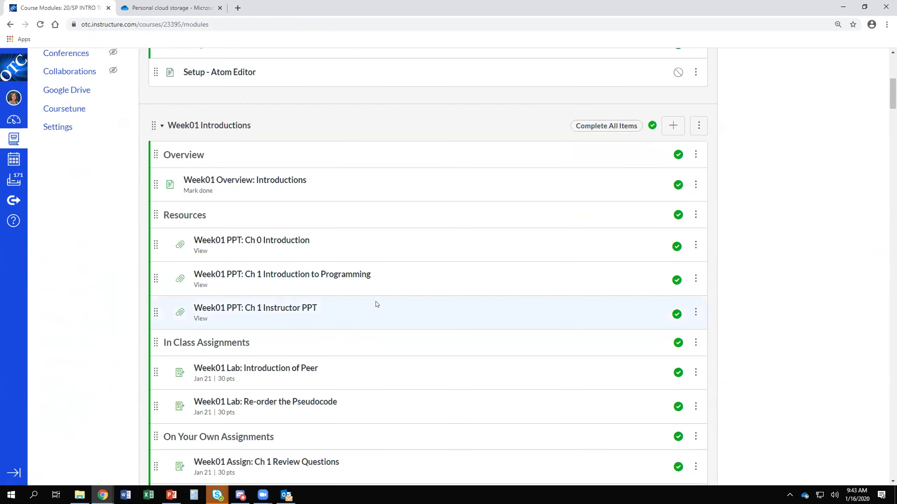
scroll(377, 304, "down", 3)
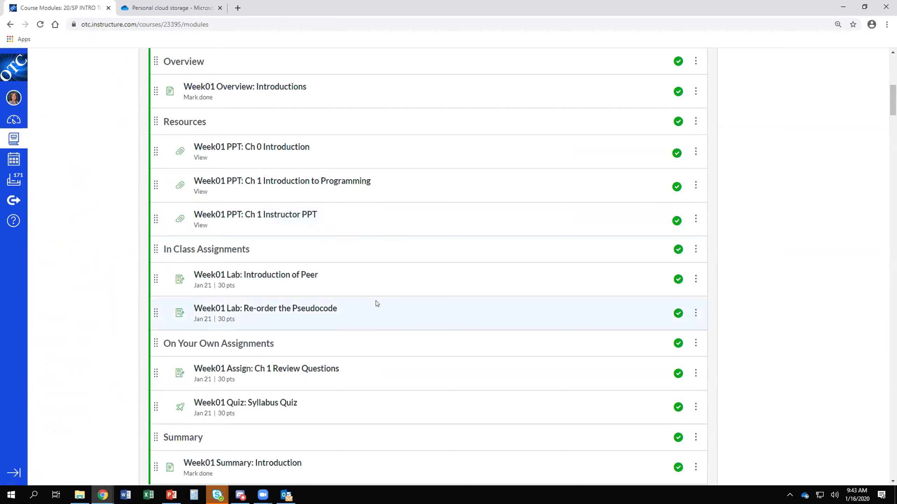
left_click(294, 312)
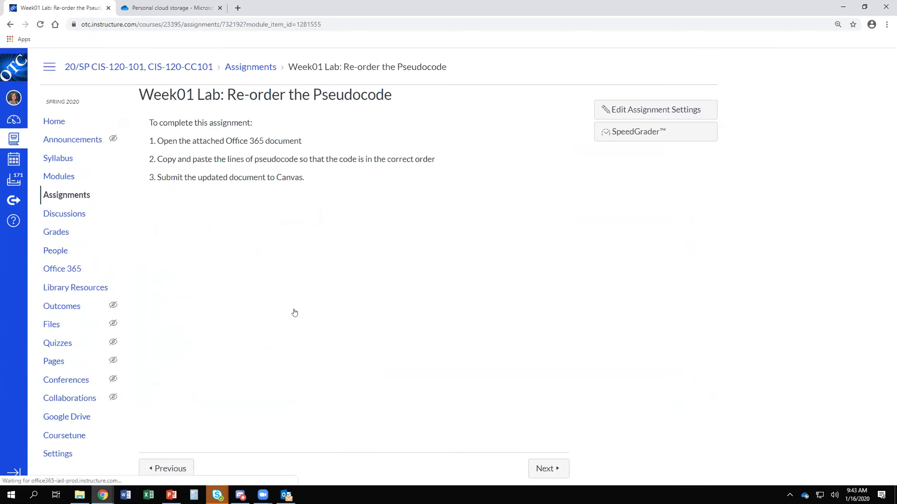
scroll(369, 268, "down", 1)
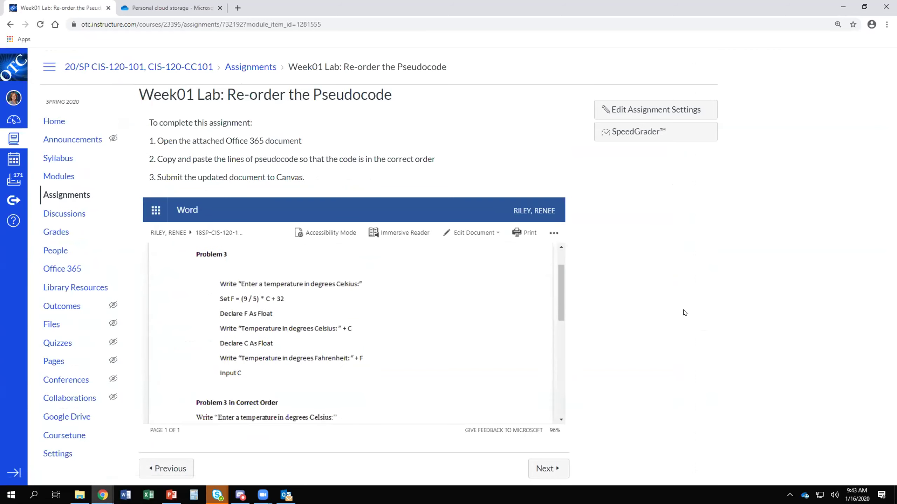
- Edit the pseudocode lab so it is available from January 15, 2020 at 1:30pm, and save the assignment
left_click(648, 109)
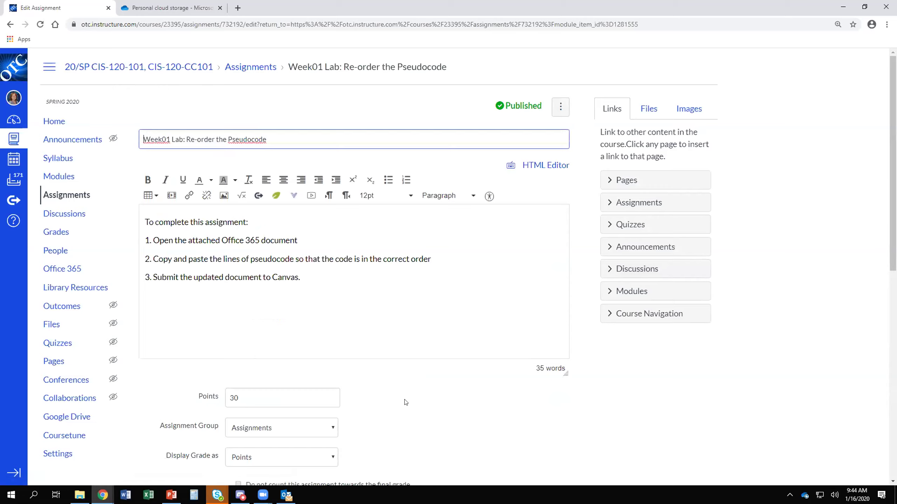
scroll(510, 385, "down", 3)
scroll(510, 385, "down", 5)
scroll(514, 385, "down", 3)
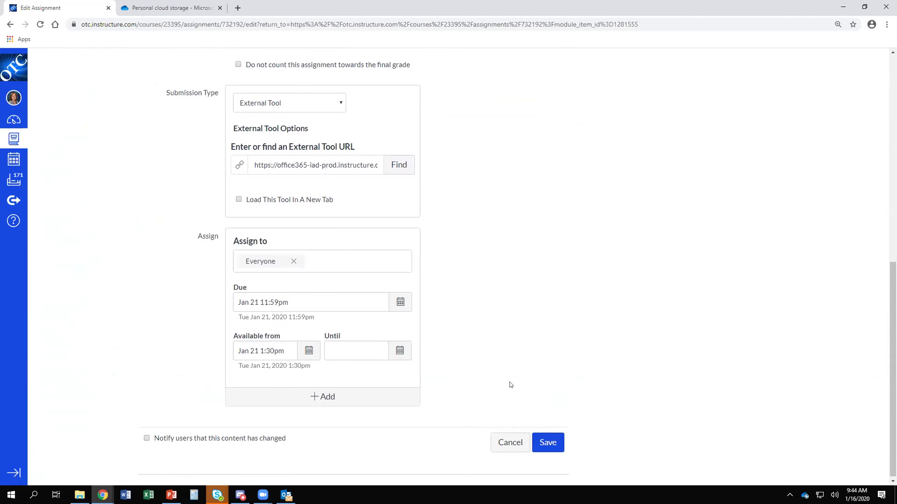
left_click(307, 351)
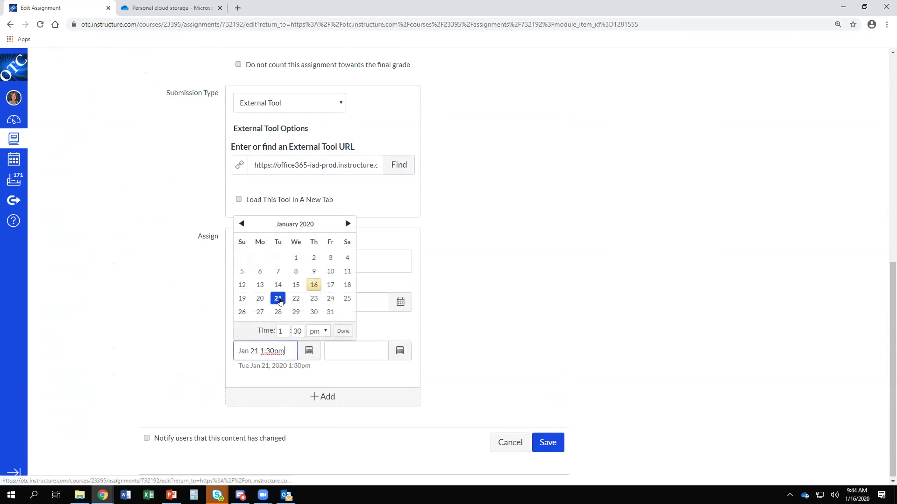
left_click(292, 284)
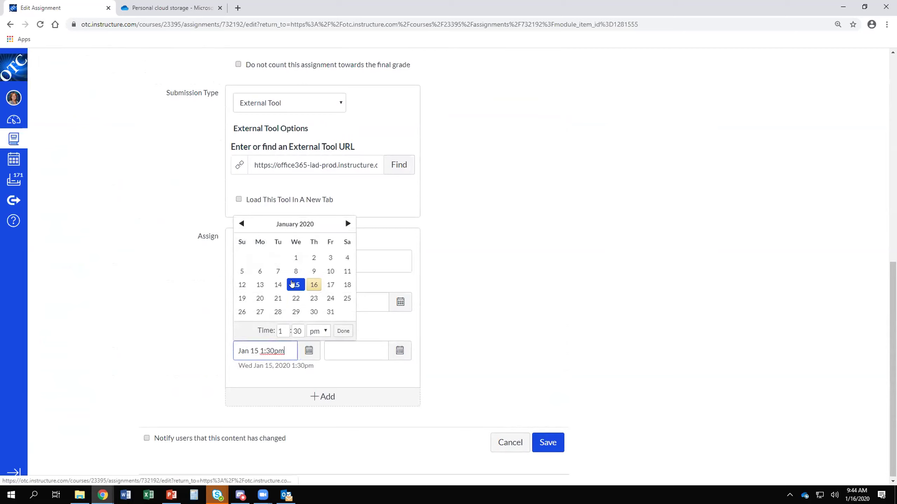
left_click(341, 332)
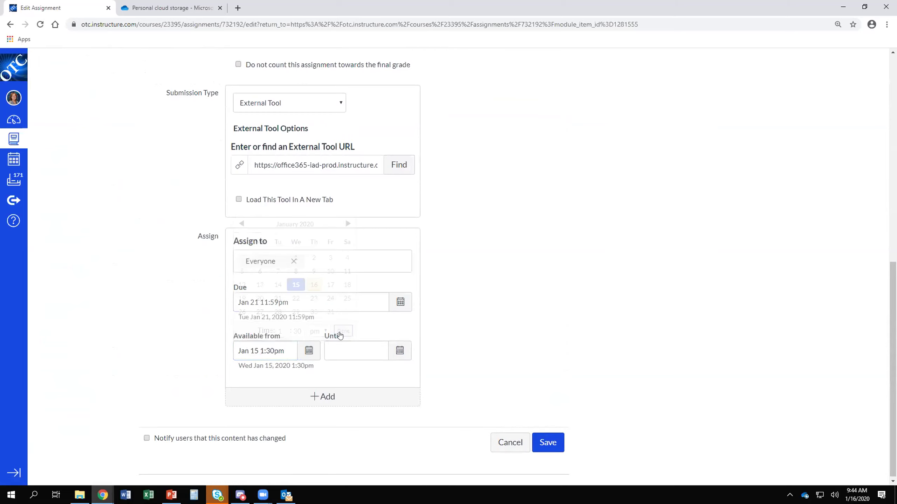
left_click(548, 443)
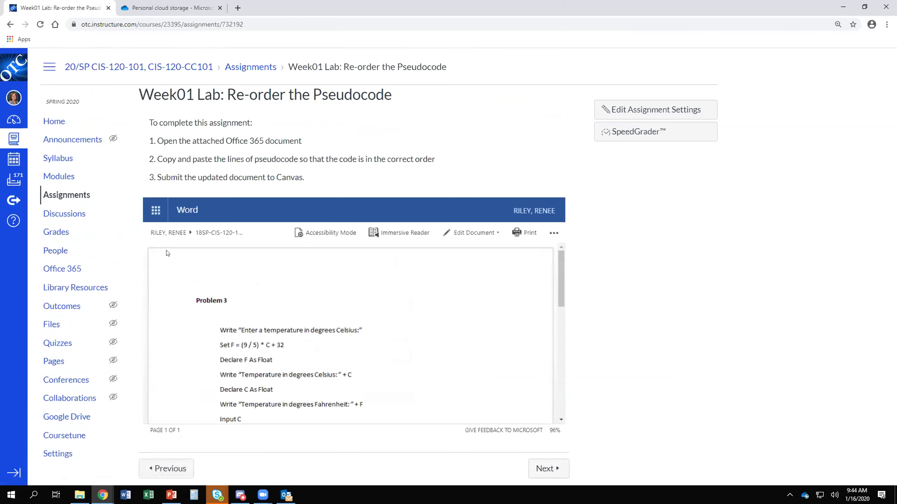
- Go back to the Week01 Introductions module and open the Re-order the Pseudocode lab from there
left_click(59, 177)
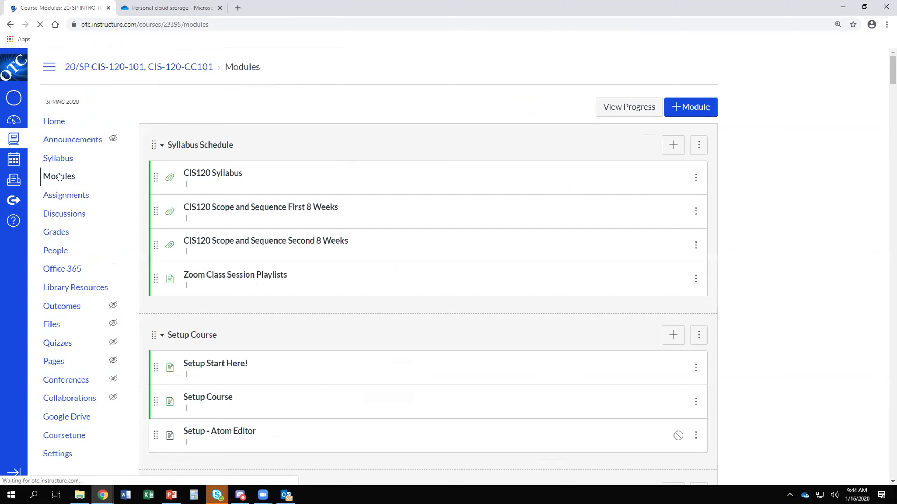
scroll(325, 302, "down", 8)
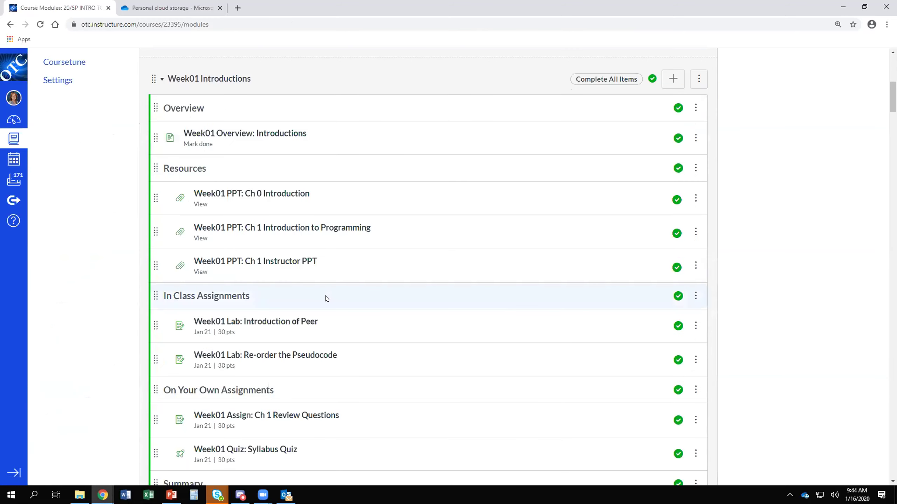
left_click(304, 354)
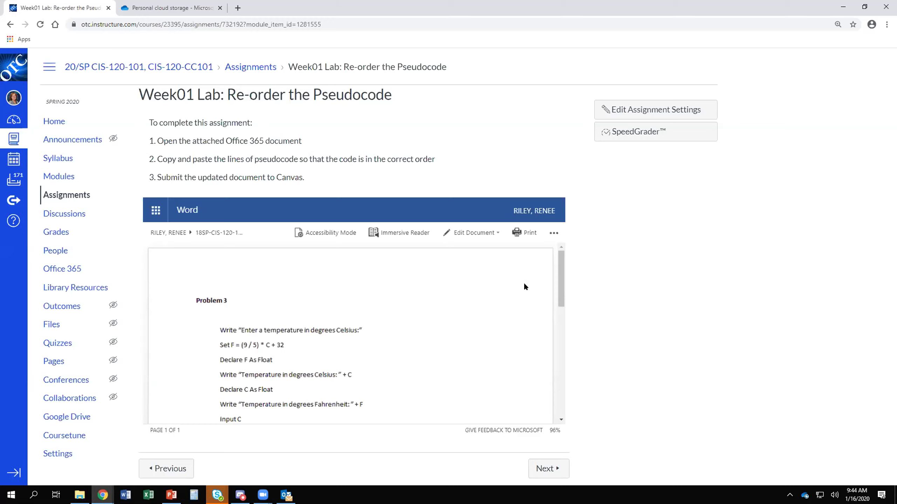
- Review Problem 3 and its "Problem 3 in Correct Order" section in the embedded document, highlighting the pseudocode lines to reorder
left_click_drag(561, 273, 568, 329)
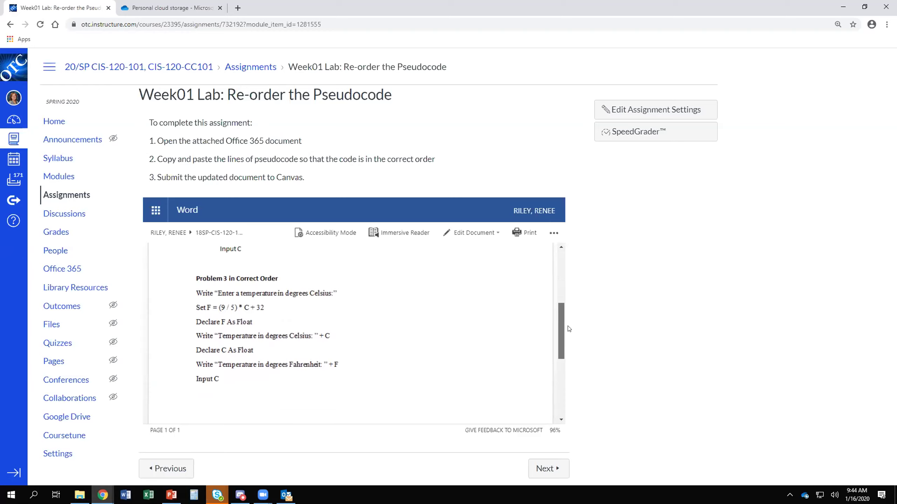
mouse_move(569, 329)
left_mouse_down()
mouse_move(565, 289)
mouse_move(565, 321)
left_mouse_up()
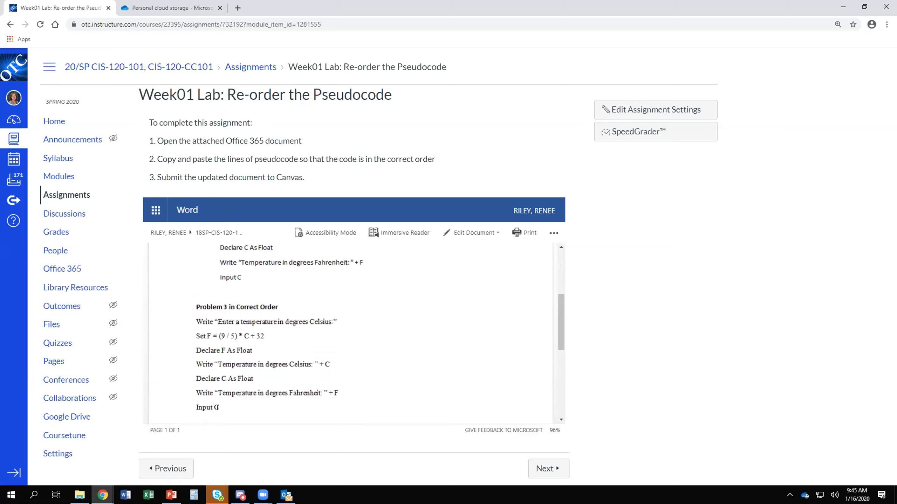
left_click_drag(221, 407, 196, 391)
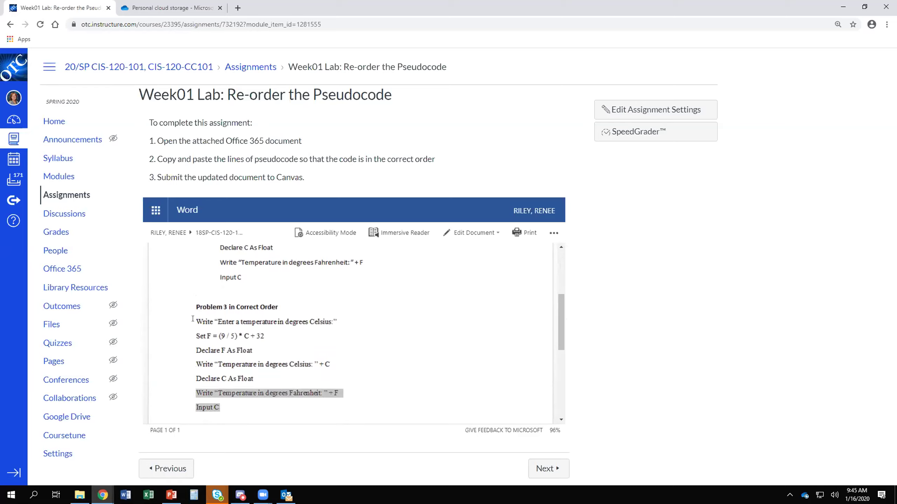
scroll(219, 353, "down", 5)
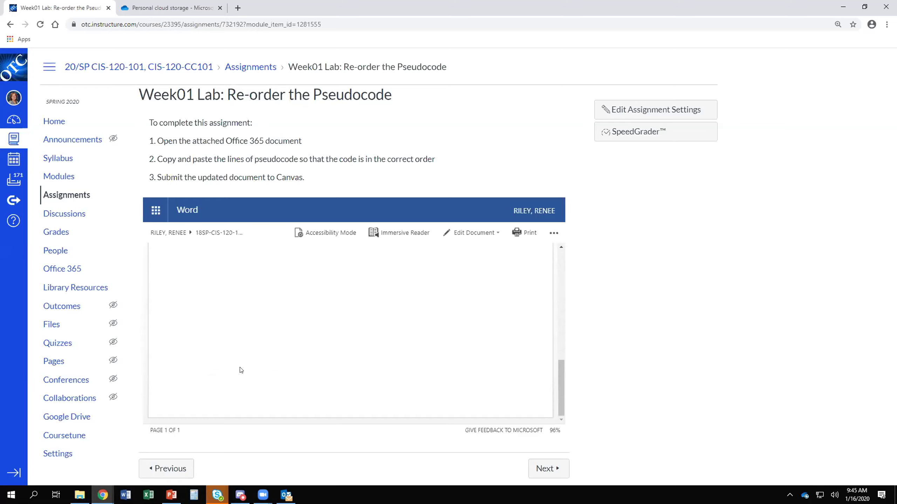
scroll(308, 364, "up", 5)
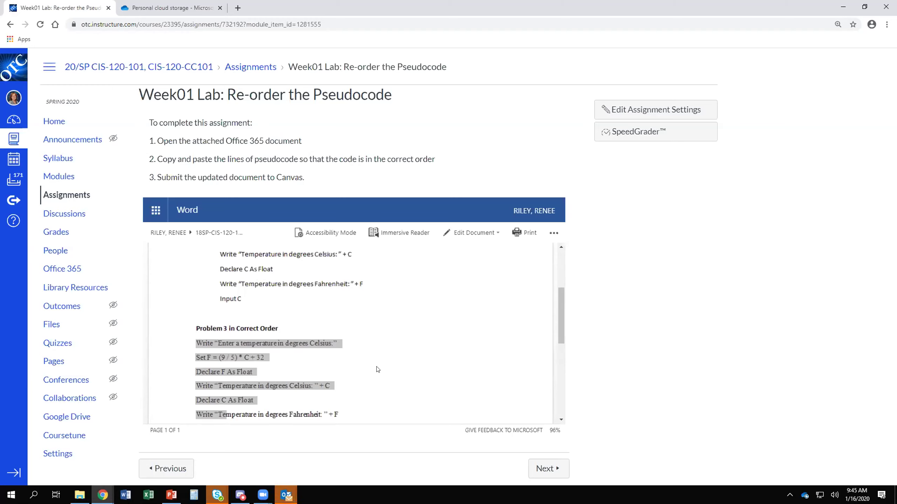
scroll(377, 369, "up", 3)
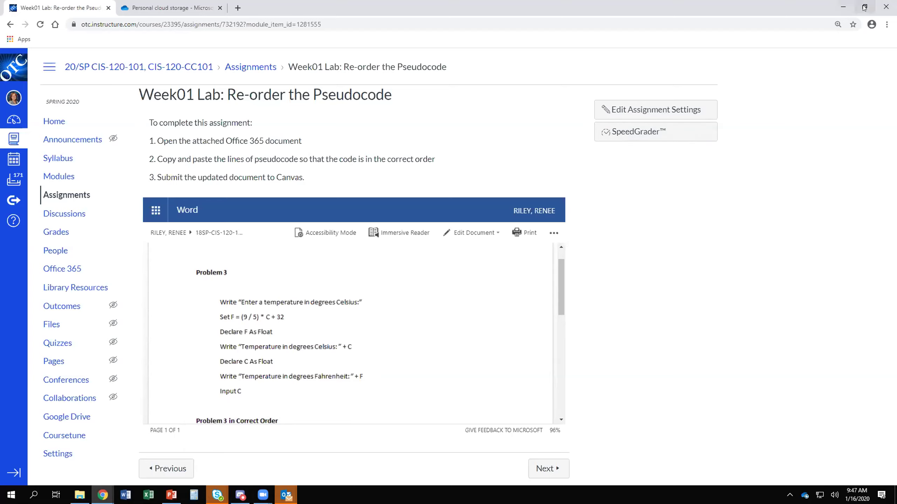
- Minimize the browser and dismiss all Outlook reminders, confirming the dismissal
left_click(842, 8)
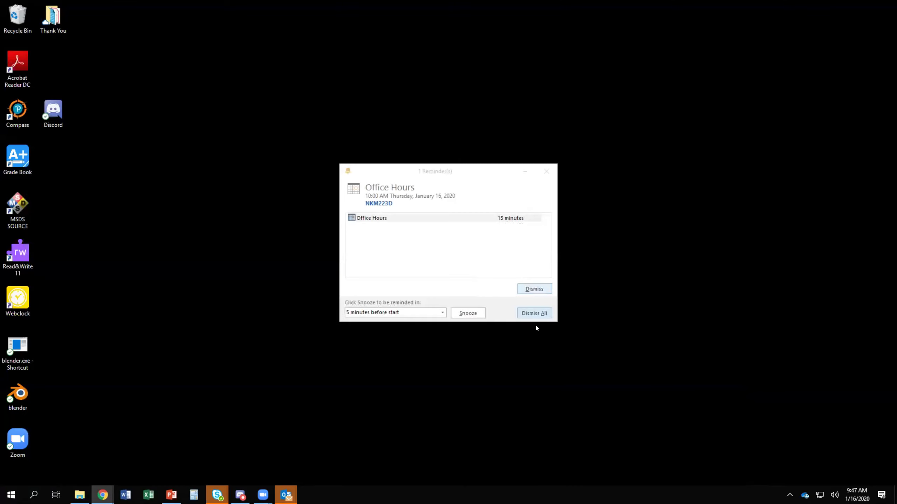
left_click(533, 313)
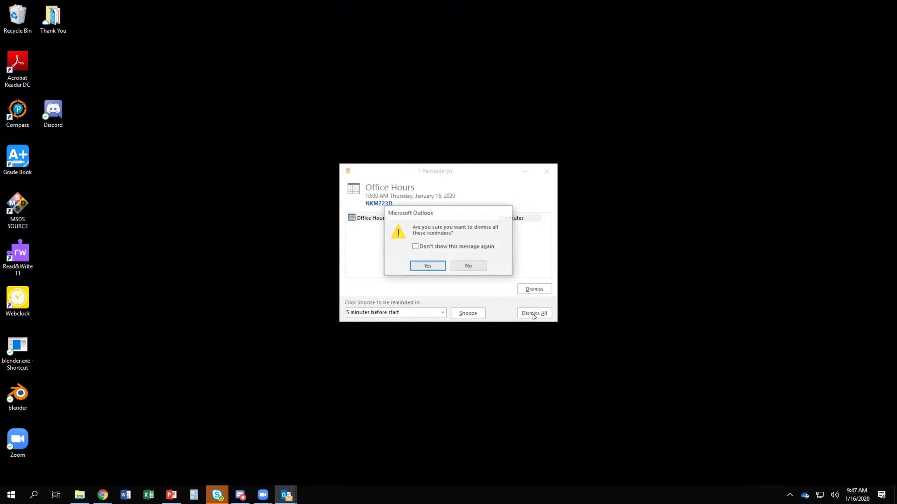
left_click(426, 265)
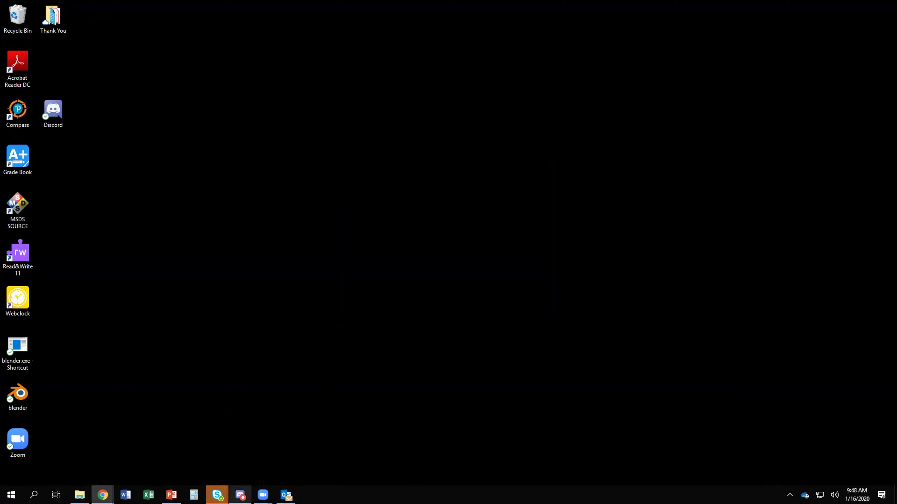
- Switch to Discord
left_click(240, 495)
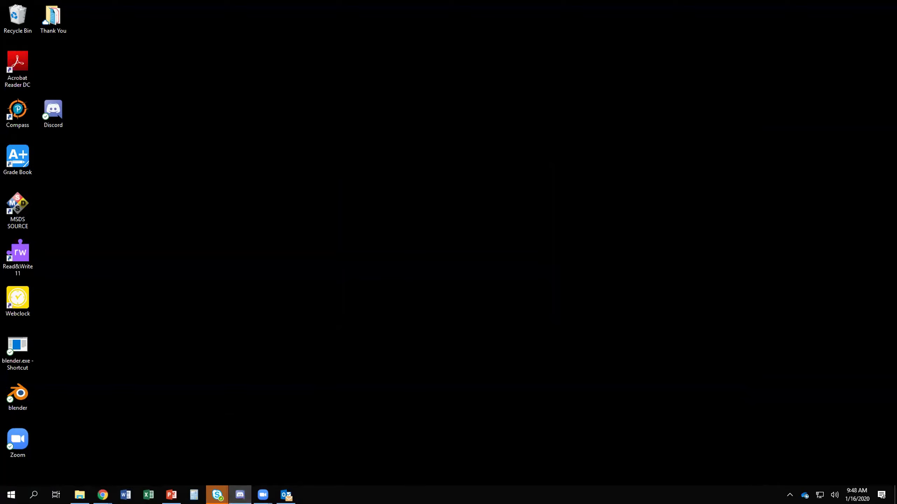